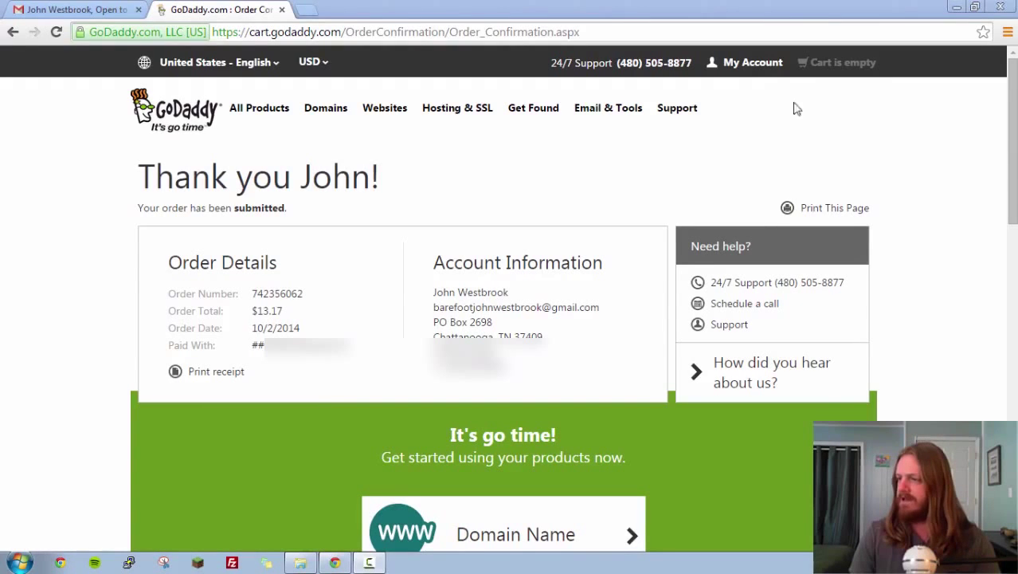
Step: Open the account's domain management page
{"action": "left_click", "coordinate": [749, 65]}
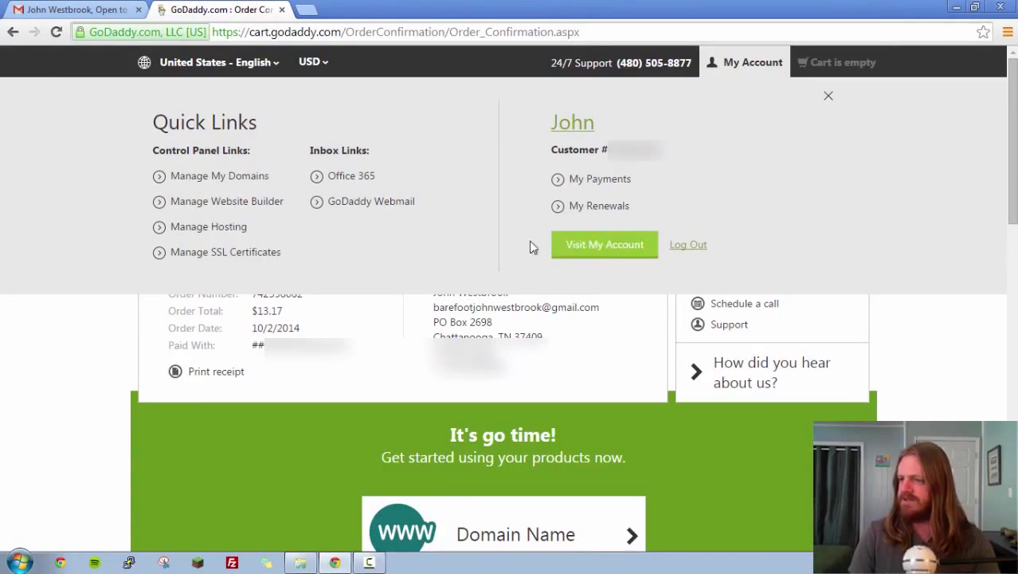
{"action": "left_click", "coordinate": [219, 177]}
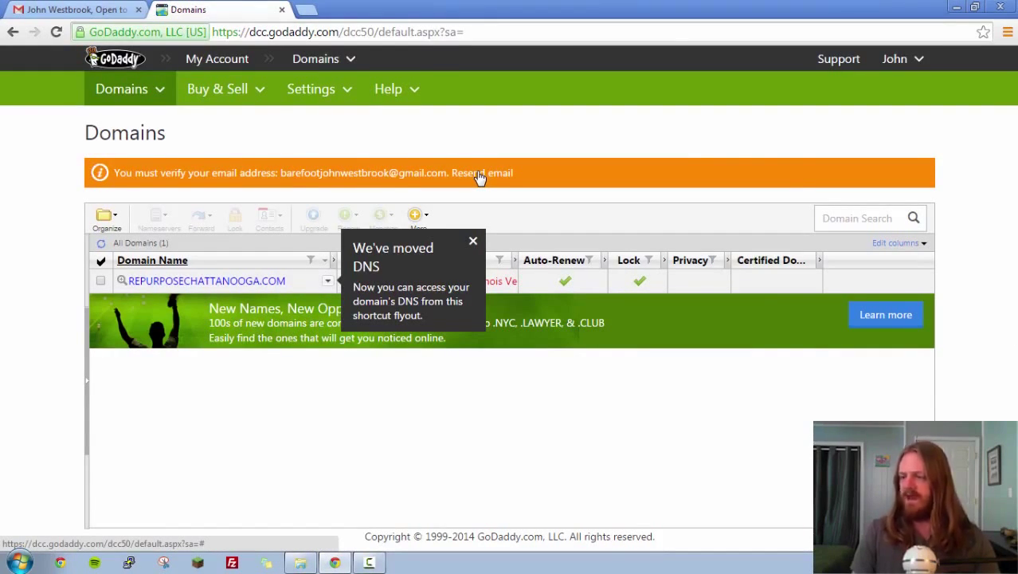
Step: Switch to Gmail and verify the email address through GoDaddy's "Action required for domain activation" message
{"action": "left_click", "coordinate": [96, 11]}
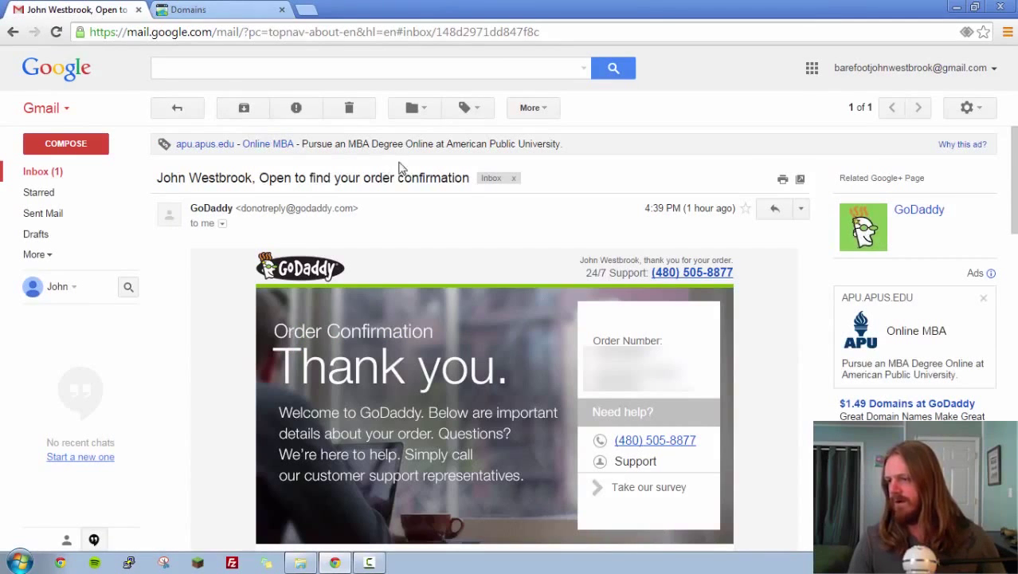
{"action": "left_click", "coordinate": [44, 173]}
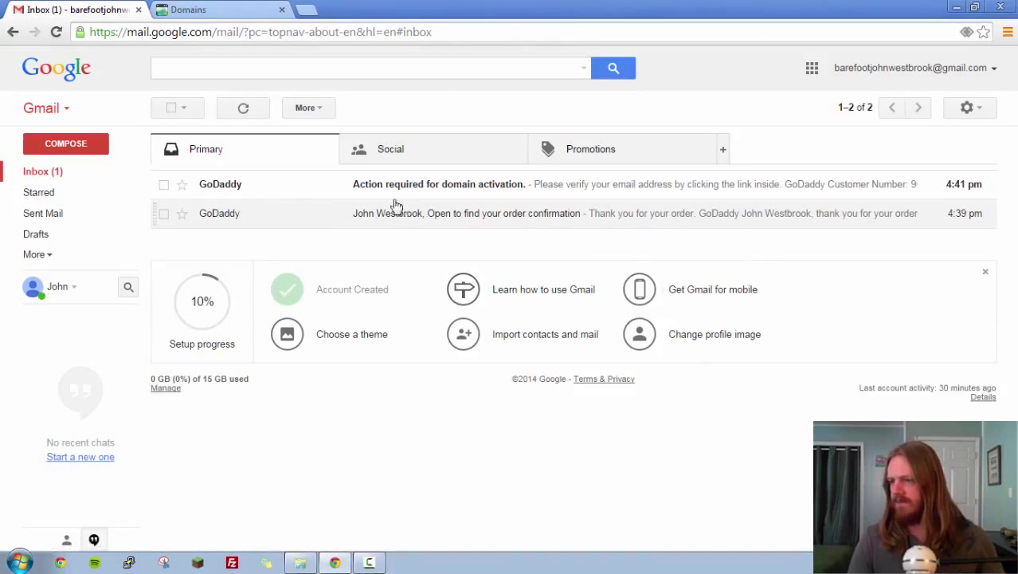
{"action": "left_click", "coordinate": [509, 190]}
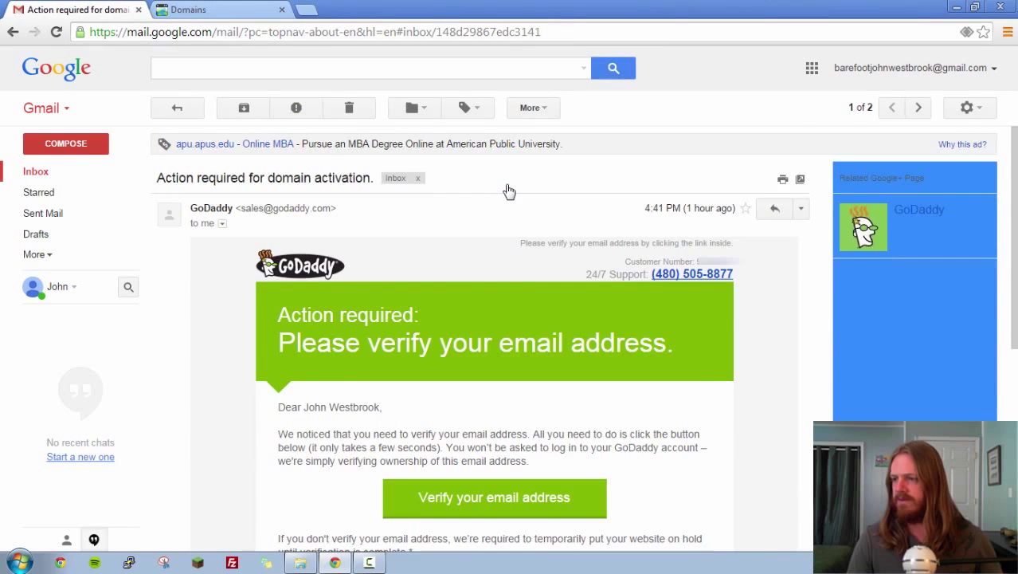
{"action": "left_click", "coordinate": [507, 498]}
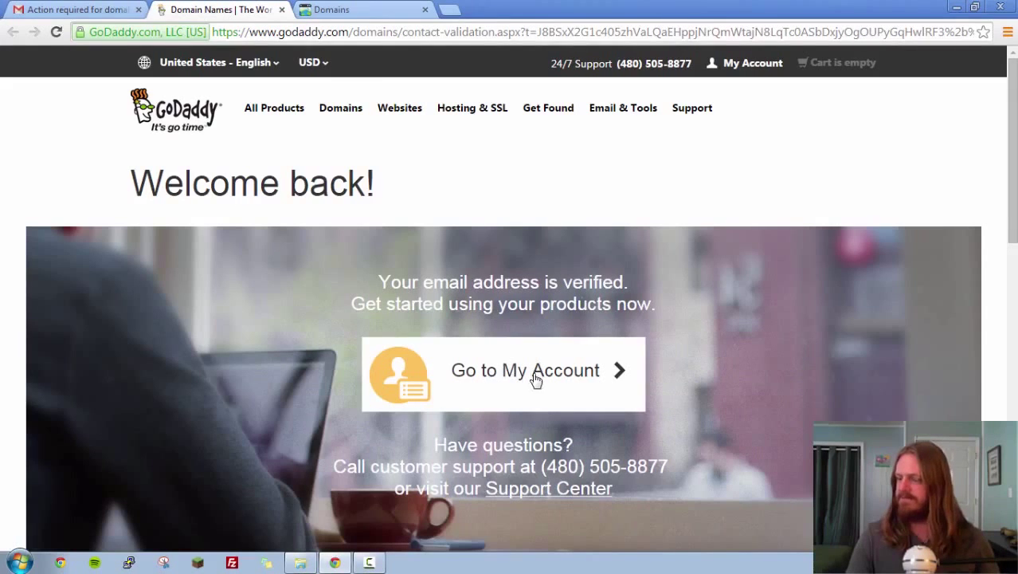
Step: Return to the GoDaddy domain list, dismiss the DNS notice and open the details of REPURPOSECHATTANOOGA.COM
{"action": "left_click", "coordinate": [355, 11]}
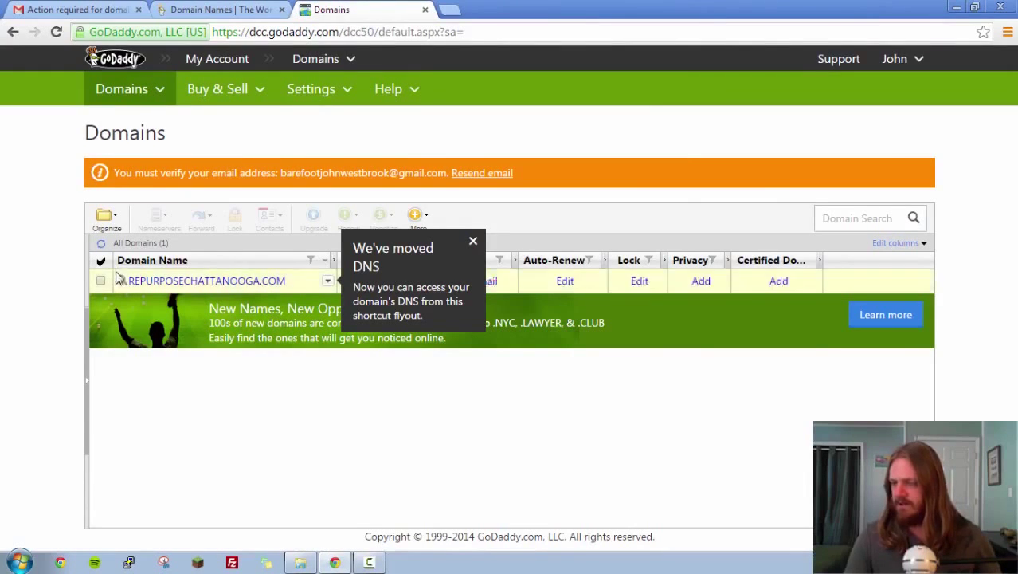
{"action": "left_click", "coordinate": [473, 242]}
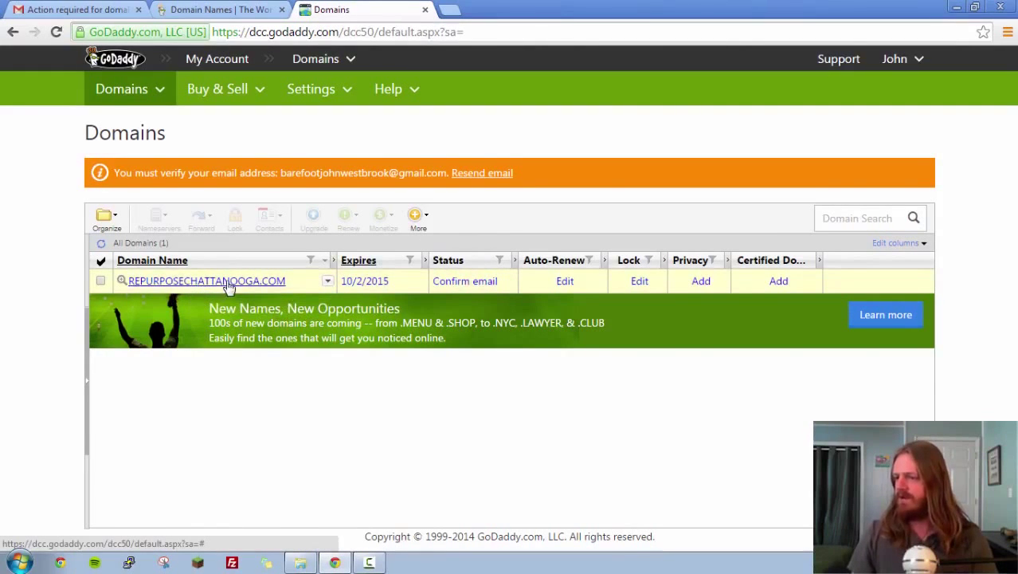
{"action": "left_click", "coordinate": [172, 285]}
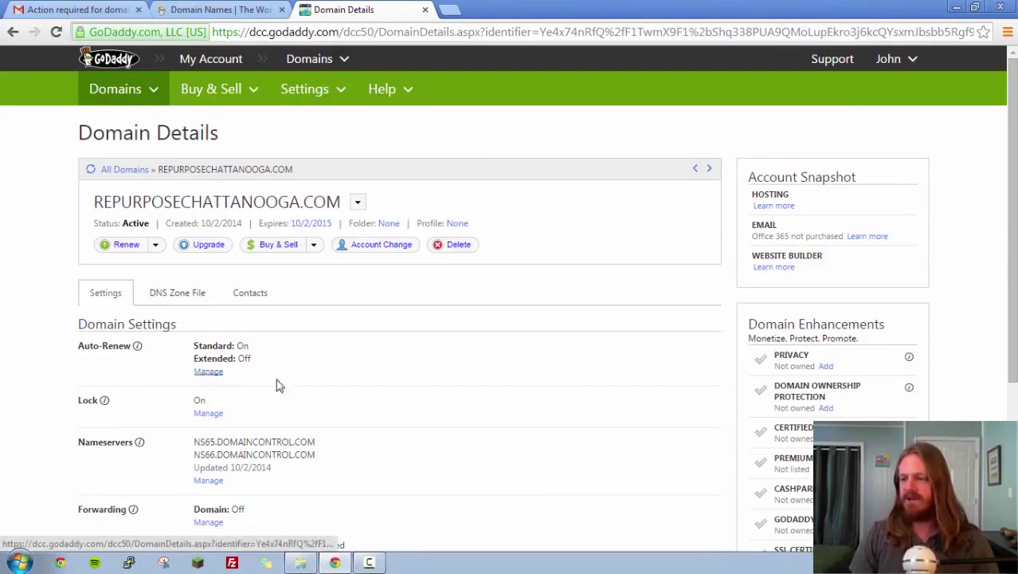
Step: Review the domain's settings and read the explanation of what nameservers do
{"action": "scroll", "coordinate": [398, 387], "scroll_direction": "down", "scroll_amount": 1}
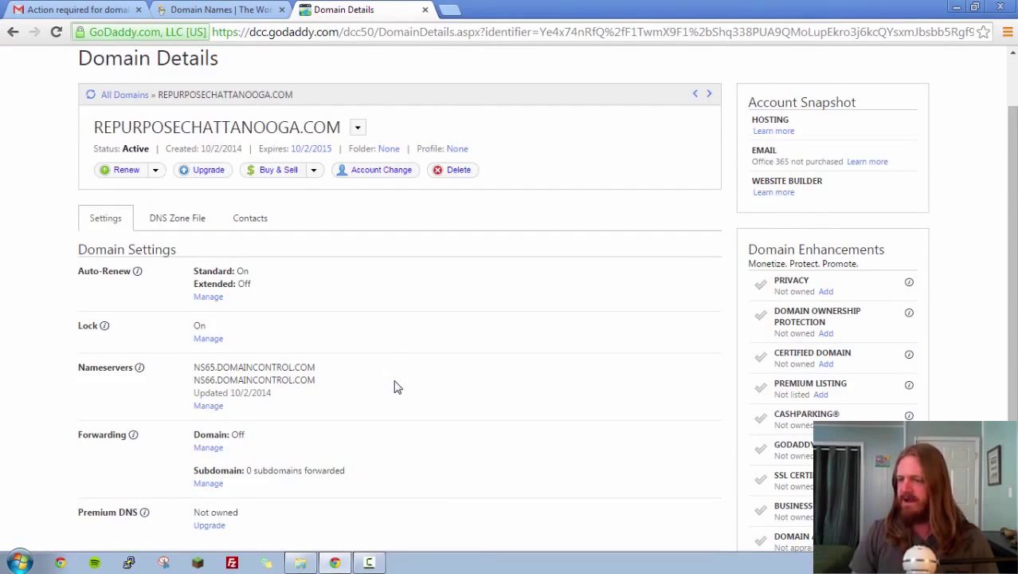
{"action": "scroll", "coordinate": [398, 388], "scroll_direction": "down", "scroll_amount": 1}
{"action": "scroll", "coordinate": [397, 387], "scroll_direction": "down", "scroll_amount": 2}
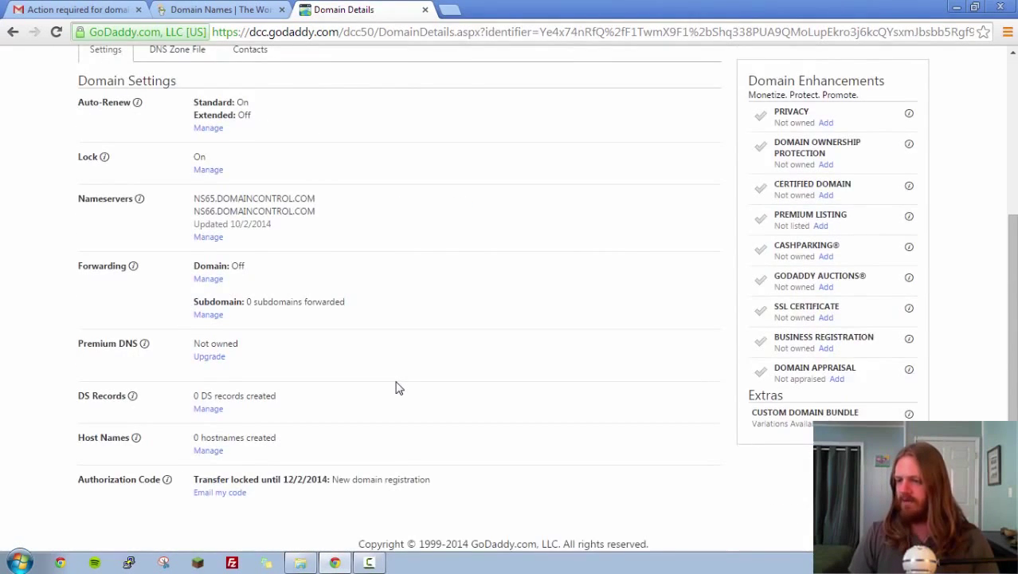
{"action": "scroll", "coordinate": [397, 387], "scroll_direction": "up", "scroll_amount": 1}
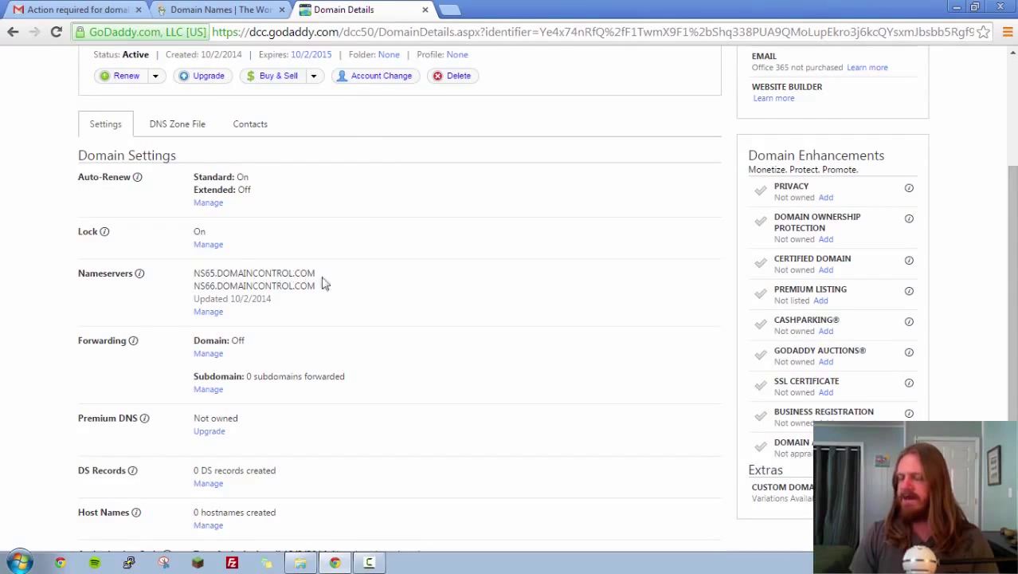
{"action": "left_click", "coordinate": [140, 276]}
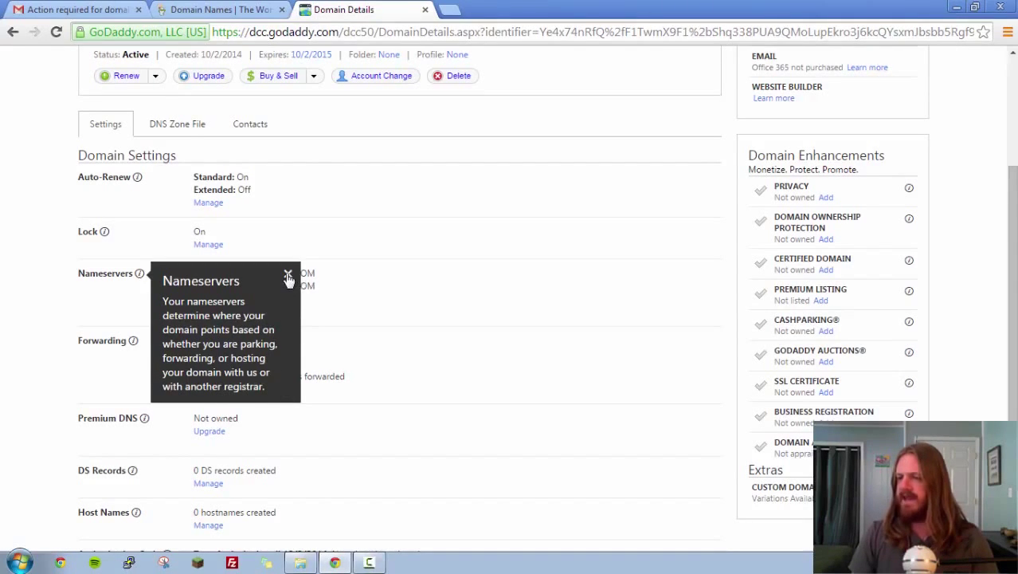
{"action": "left_click", "coordinate": [289, 277]}
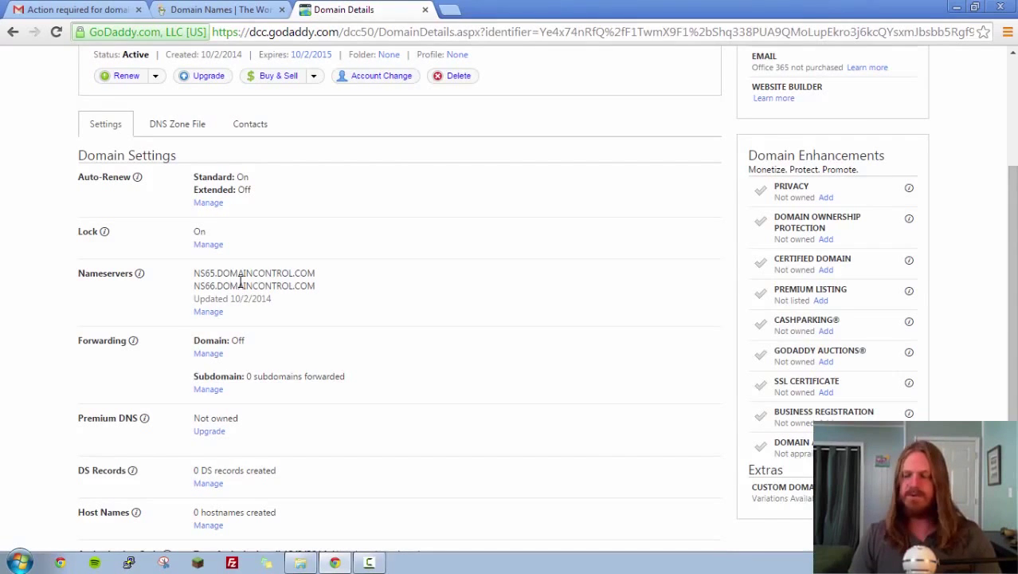
Step: Change the domain's nameserver setup type to Custom and provide three blank nameserver entries
{"action": "left_click", "coordinate": [210, 313]}
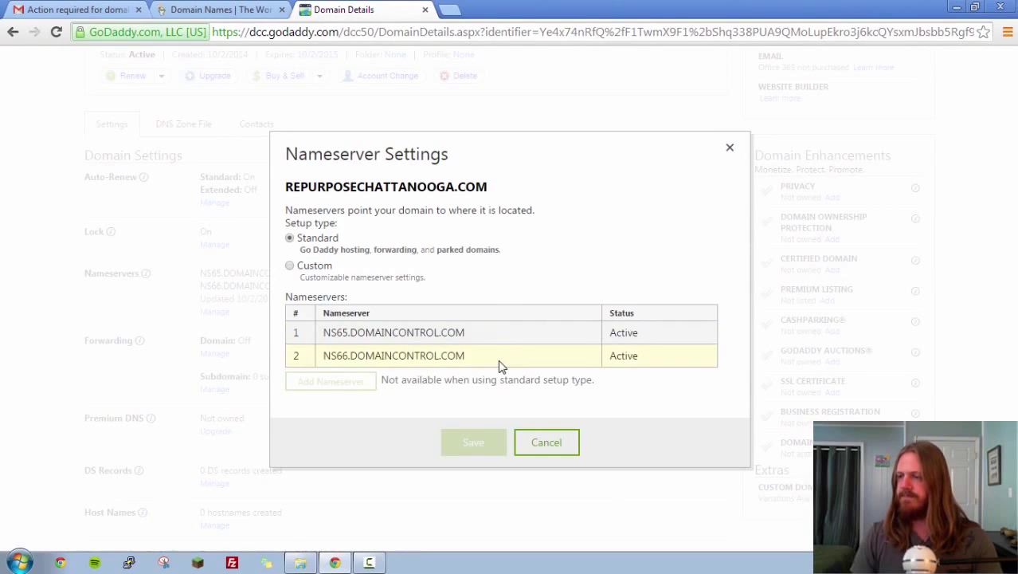
{"action": "left_click", "coordinate": [290, 267]}
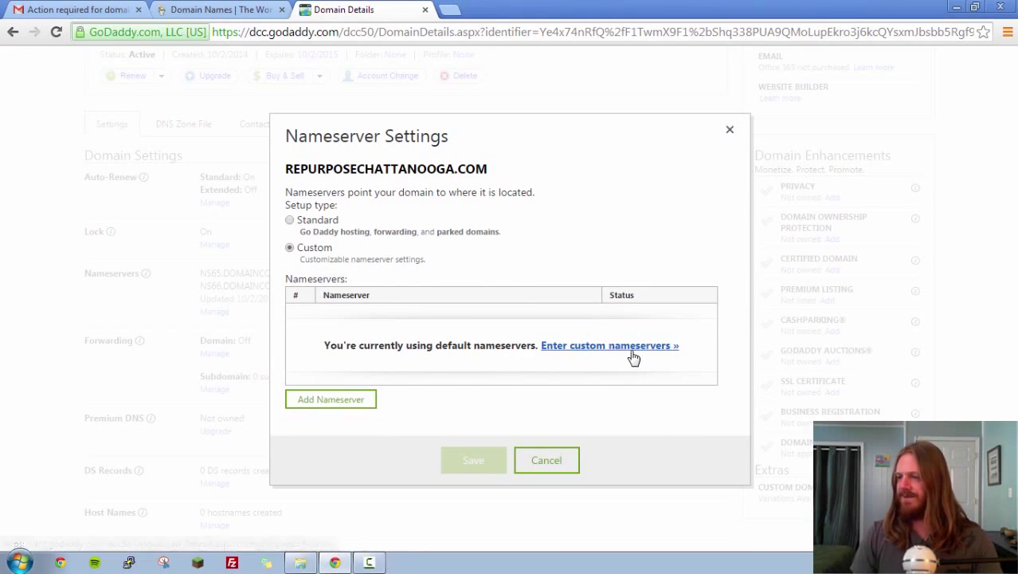
{"action": "left_click", "coordinate": [579, 345]}
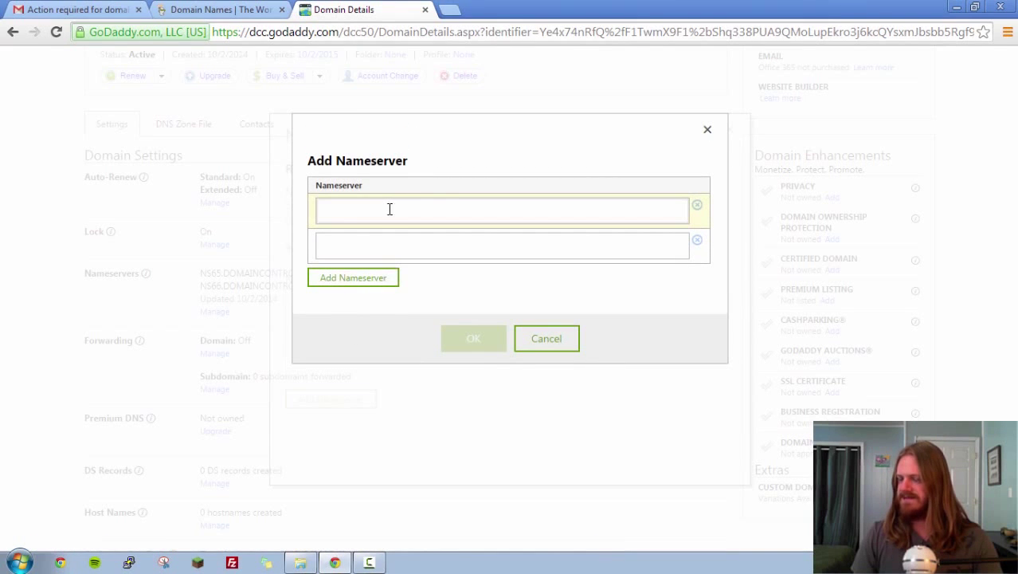
{"action": "left_click", "coordinate": [390, 209]}
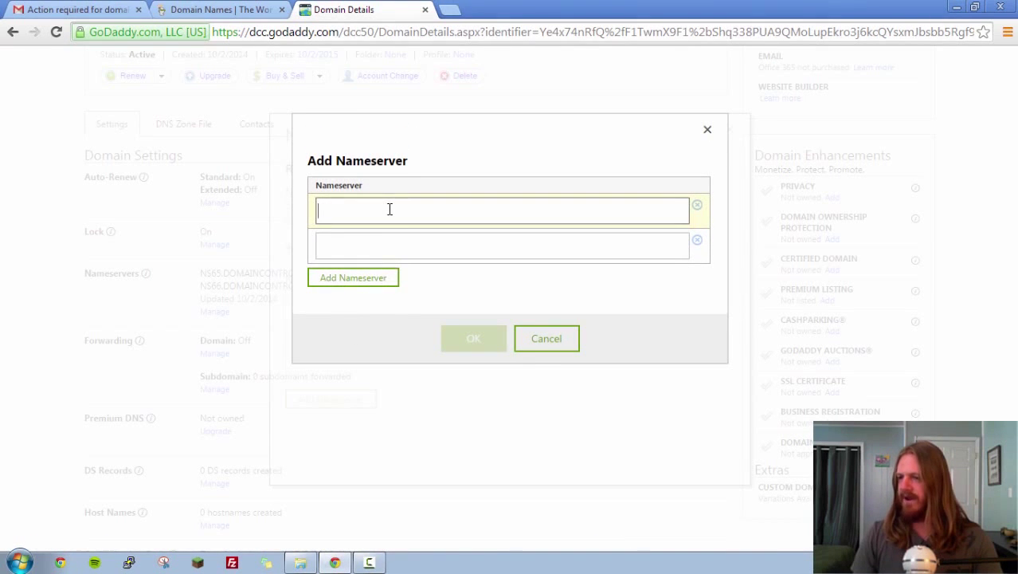
{"action": "left_click", "coordinate": [356, 283]}
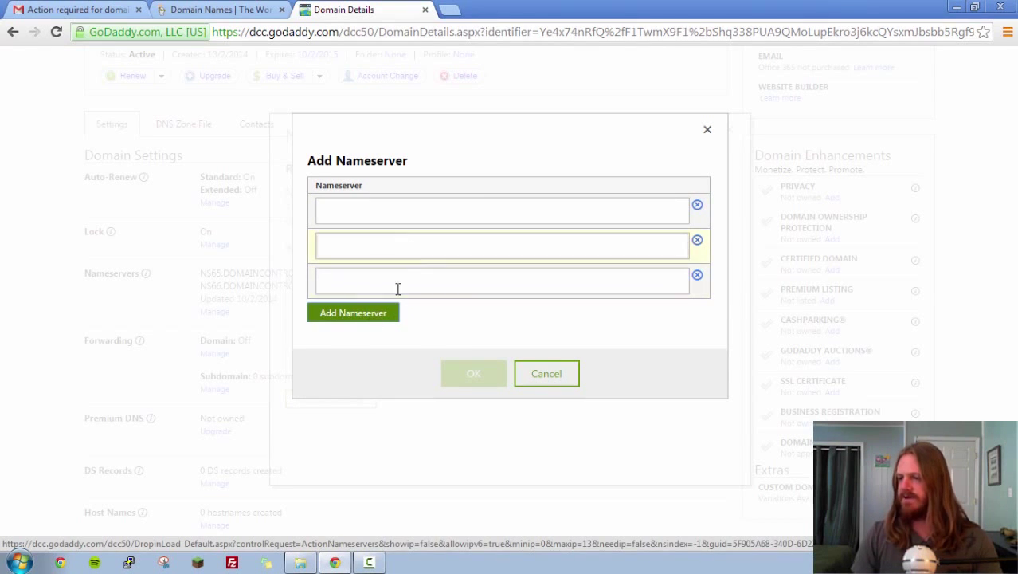
Step: Enter ns1.dreamhost.com and ns2.dreamhost.com as the first two custom nameservers
{"action": "left_click", "coordinate": [372, 208]}
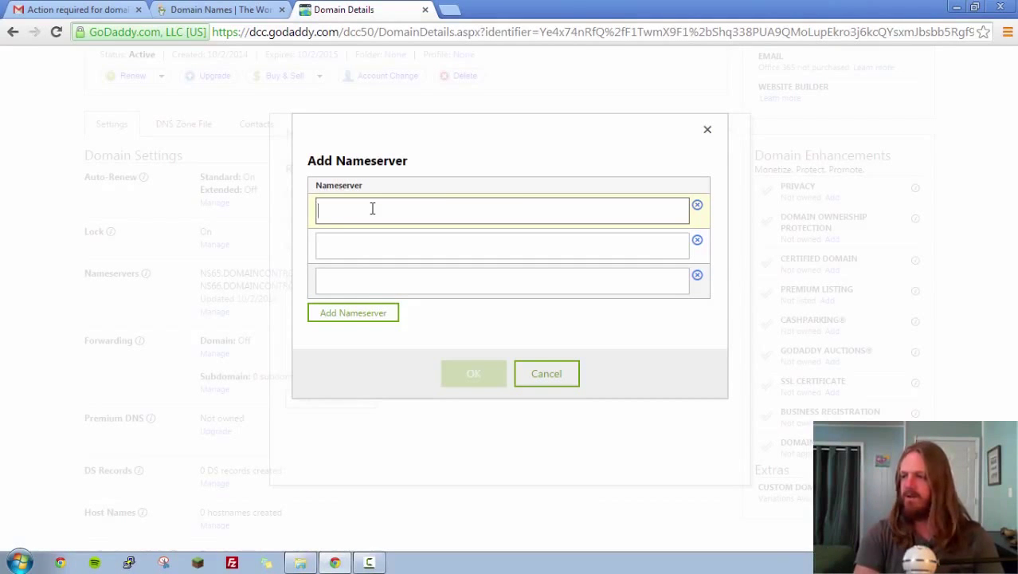
{"action": "type", "text": "ns1"}
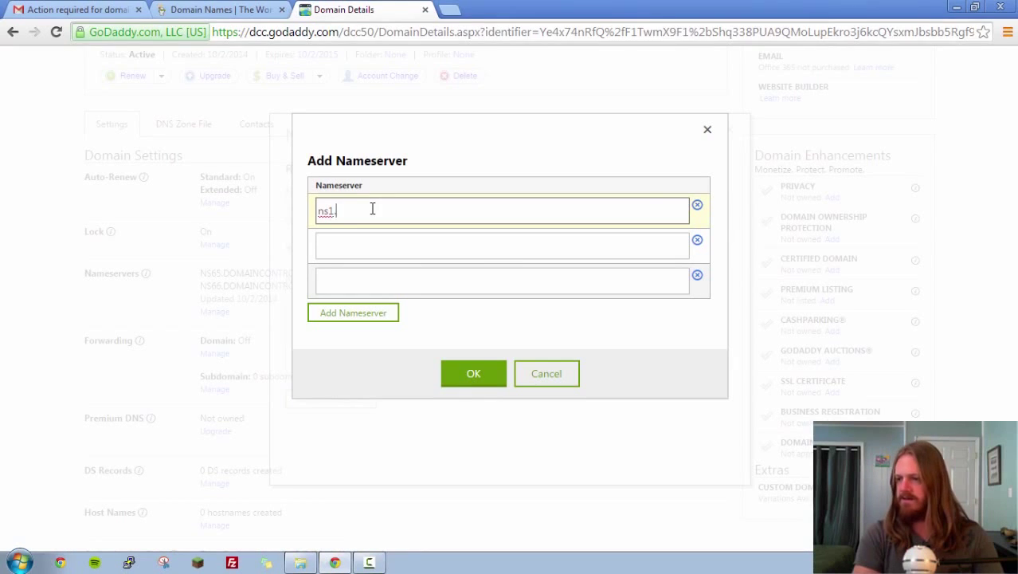
{"action": "type", "text": ".dreamhost.com"}
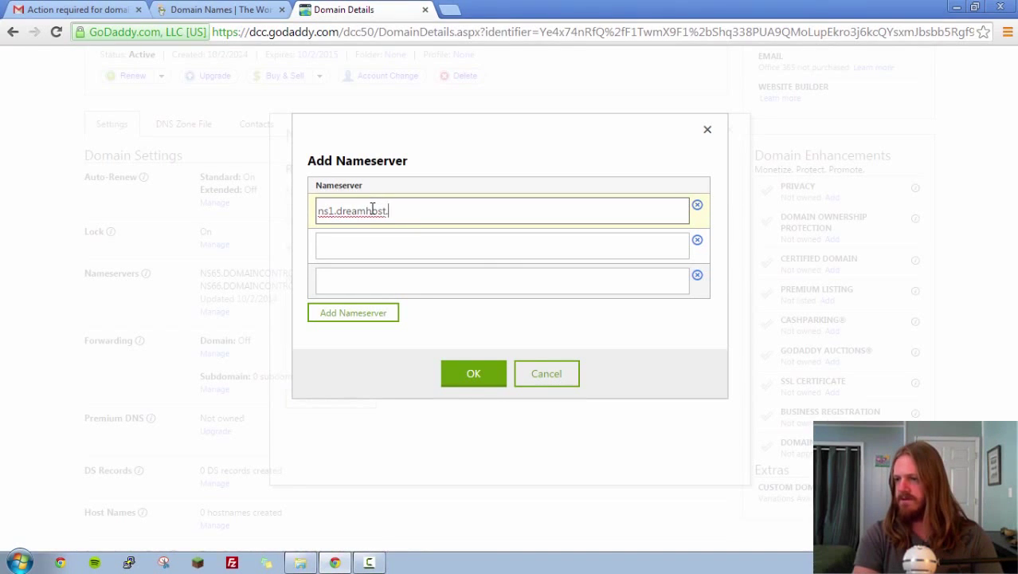
{"action": "key", "text": "Tab"}
{"action": "key", "text": "Tab"}
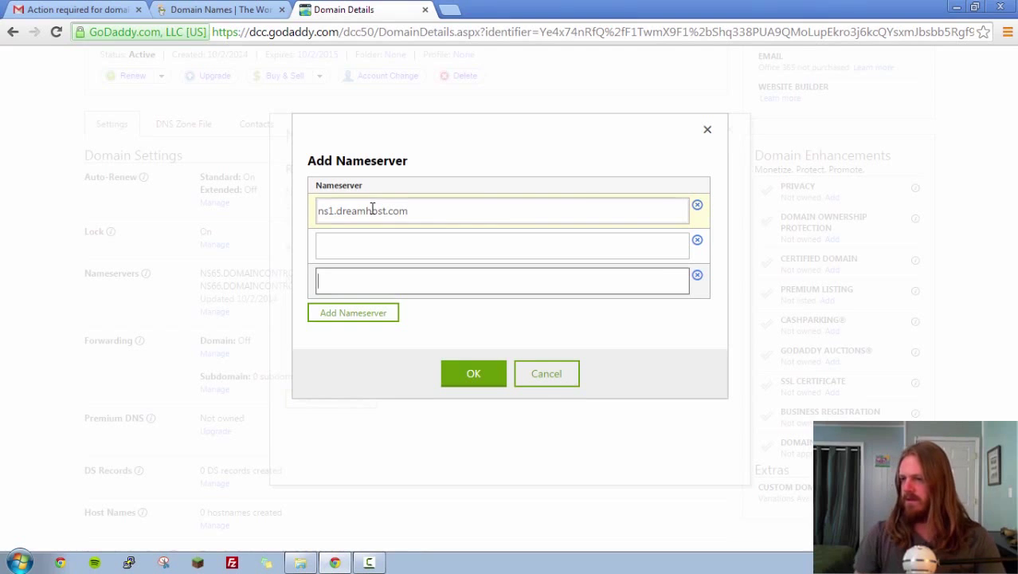
{"action": "left_click", "coordinate": [349, 248]}
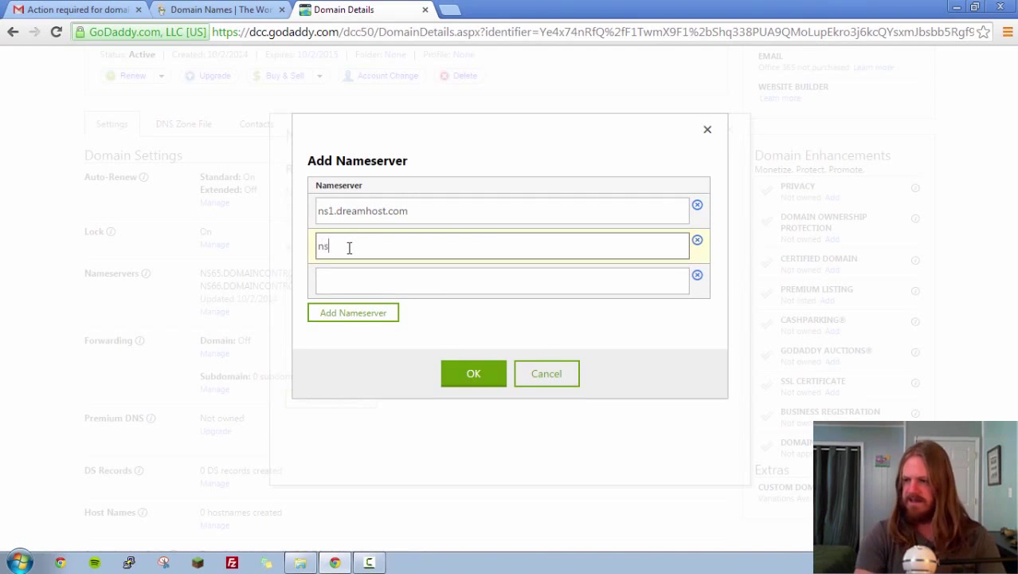
{"action": "type", "text": "ns2.dream"}
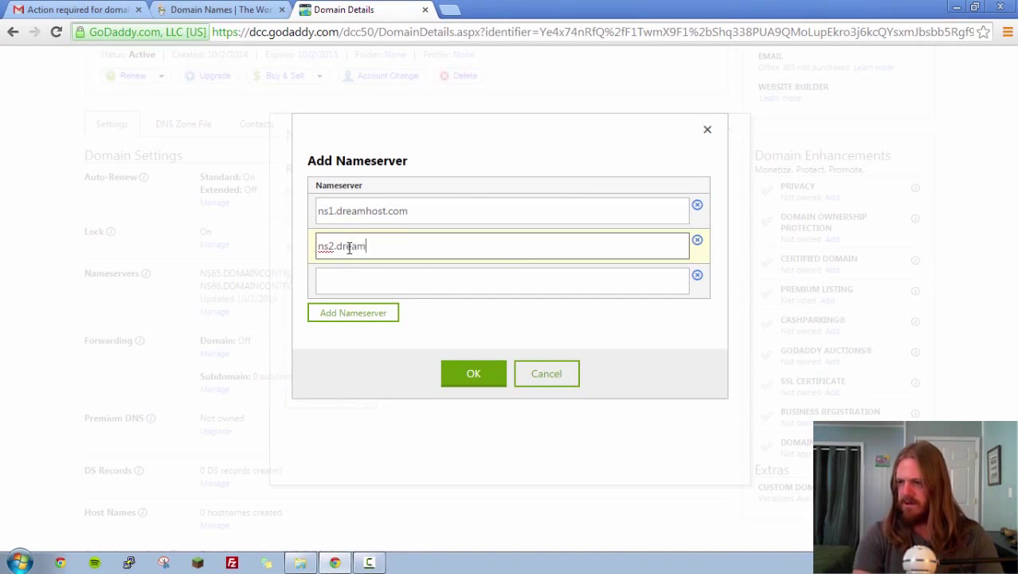
{"action": "type", "text": "host.com"}
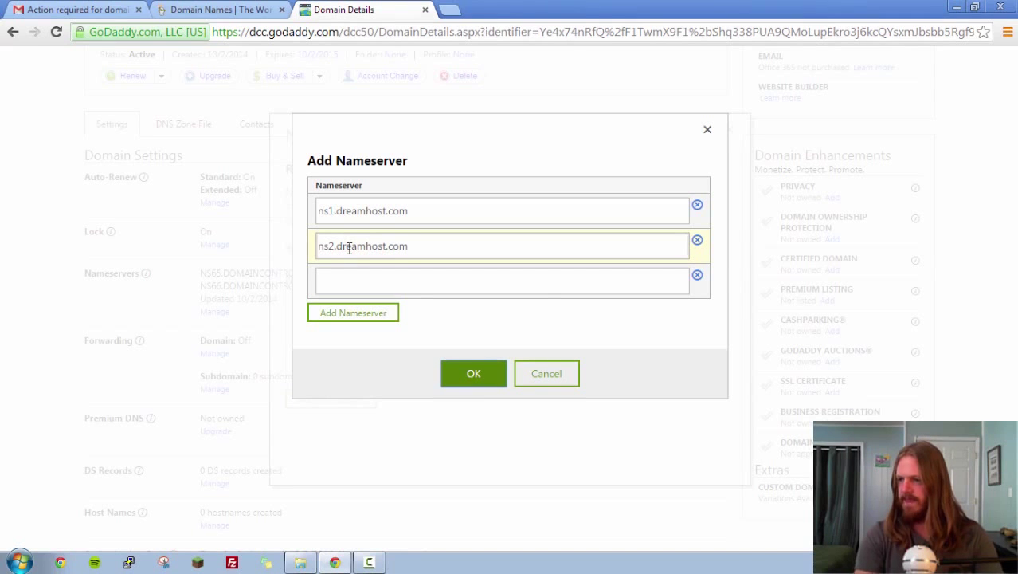
Step: Enter ns3.dreamhost.com as the third nameserver and save the domain's nameserver settings
{"action": "left_click", "coordinate": [352, 280]}
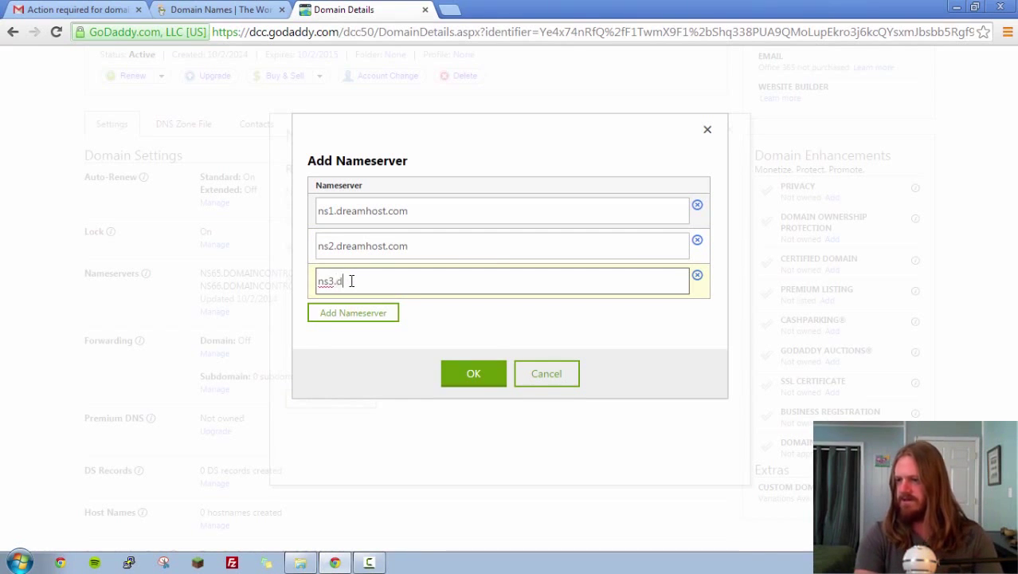
{"action": "type", "text": "ns3.dreamhost.com"}
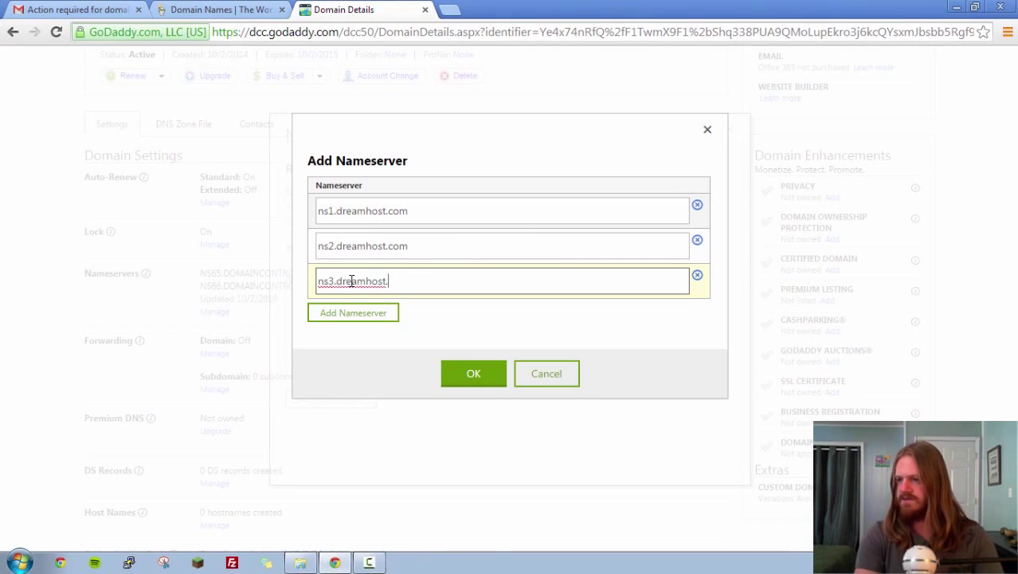
{"action": "left_click", "coordinate": [319, 209]}
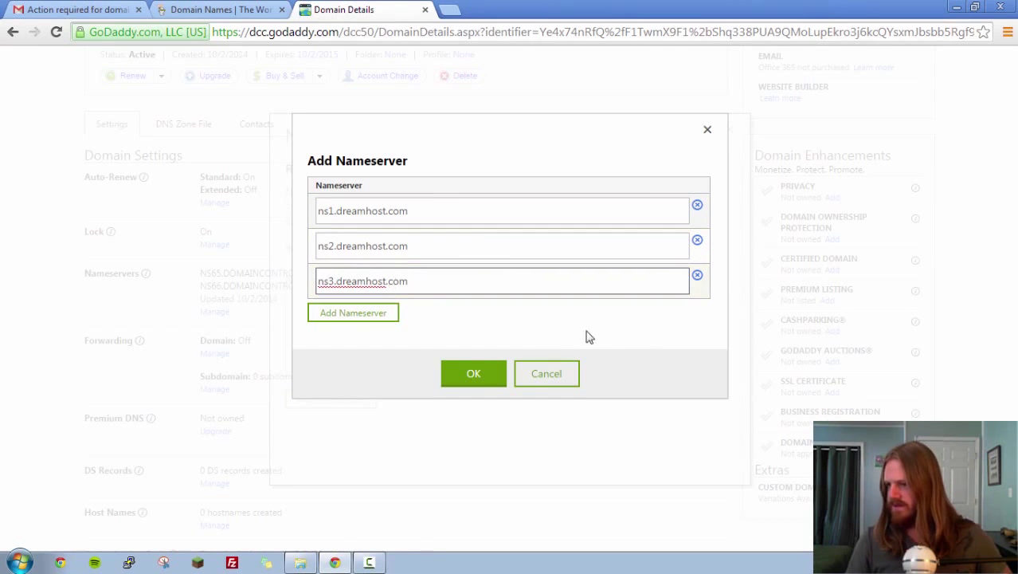
{"action": "left_click", "coordinate": [479, 380]}
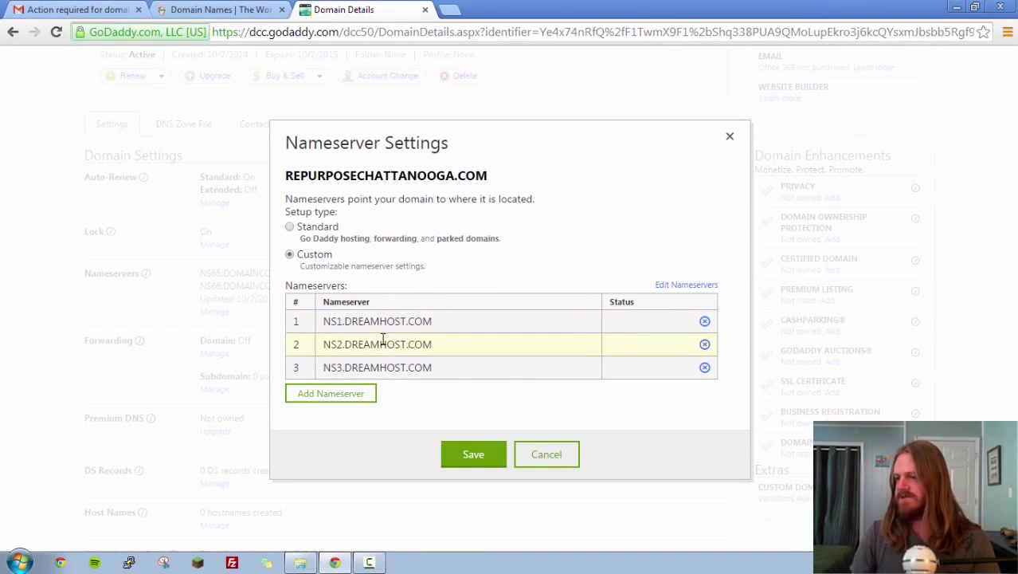
{"action": "left_click", "coordinate": [475, 460]}
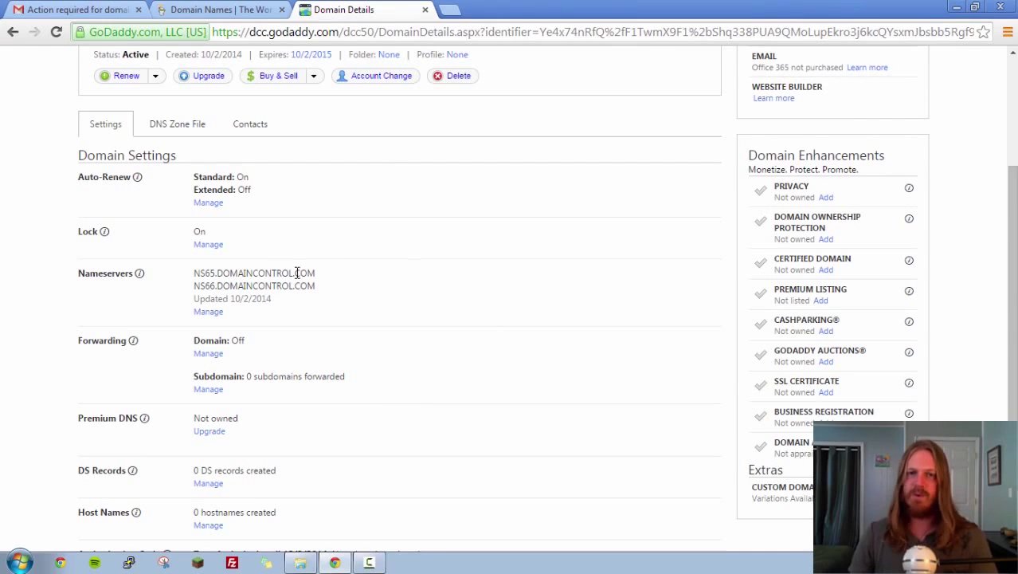
Step: Look over the domain's details page, from its status and auto-renewal through nameservers to the authorization code
{"action": "scroll", "coordinate": [392, 316], "scroll_direction": "up", "scroll_amount": 2}
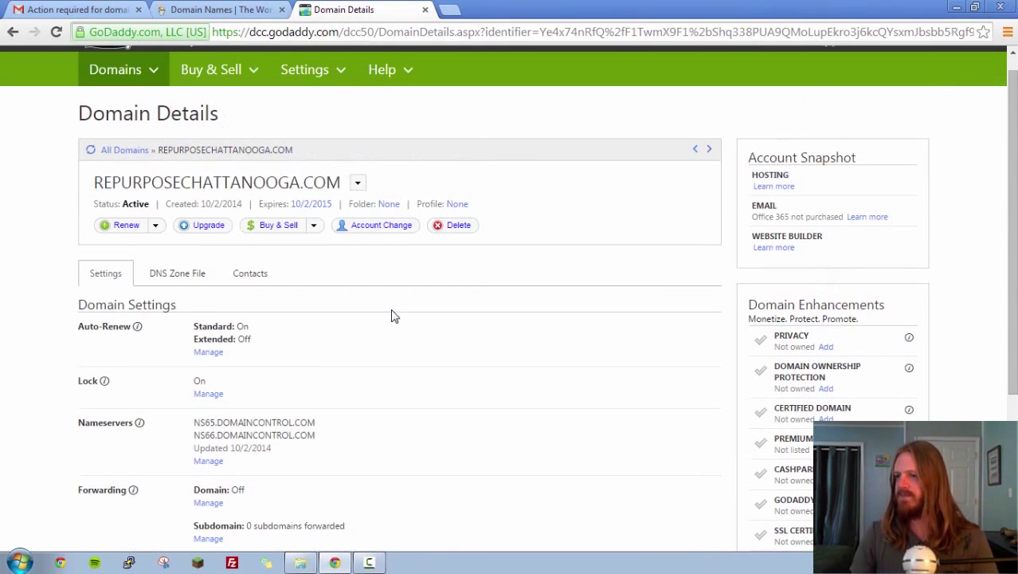
{"action": "scroll", "coordinate": [314, 370], "scroll_direction": "down", "scroll_amount": 1}
{"action": "scroll", "coordinate": [331, 372], "scroll_direction": "down", "scroll_amount": 1}
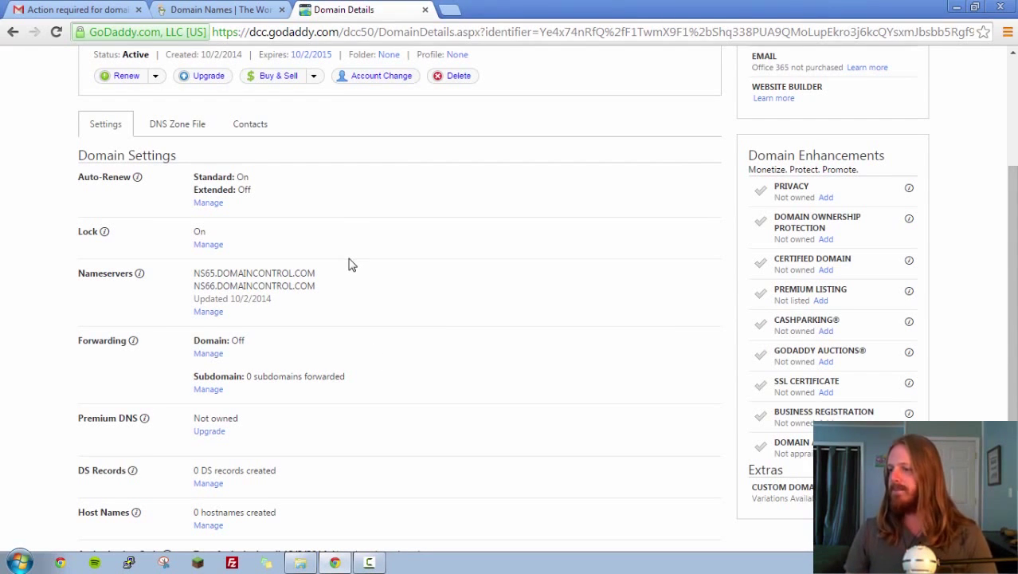
{"action": "scroll", "coordinate": [496, 298], "scroll_direction": "up", "scroll_amount": 2}
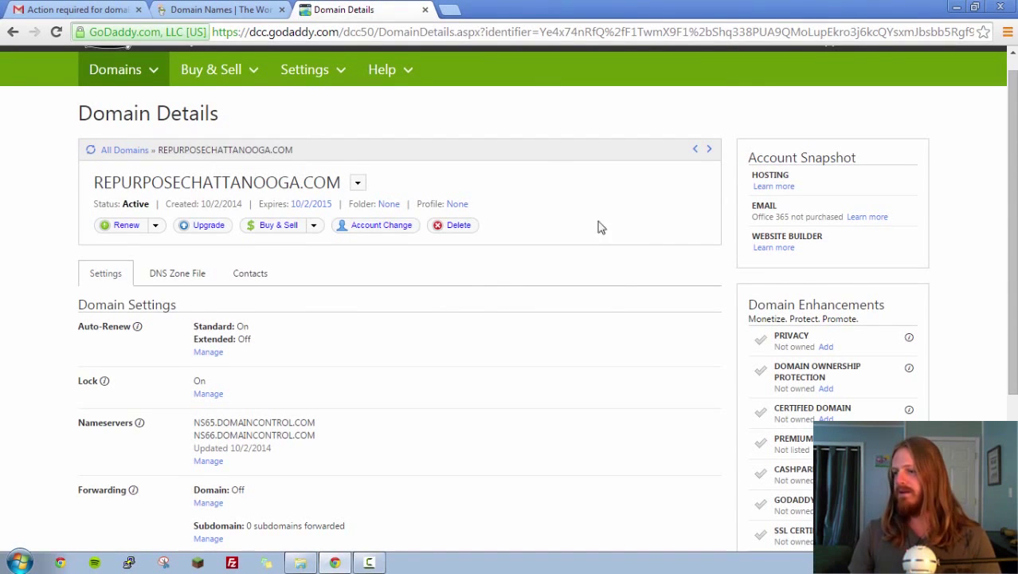
{"action": "scroll", "coordinate": [623, 298], "scroll_direction": "up", "scroll_amount": 1}
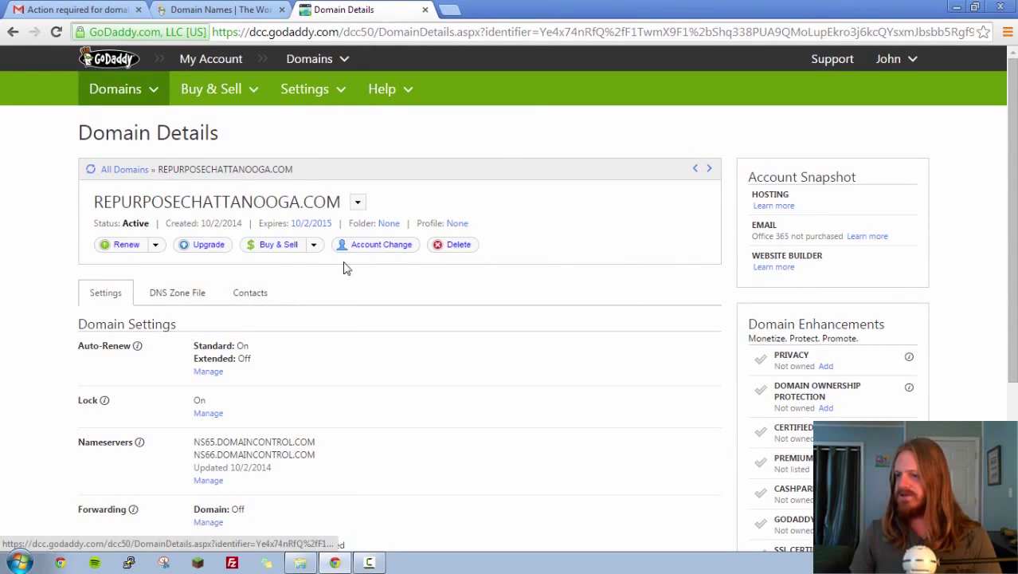
{"action": "mouse_move", "coordinate": [109, 264]}
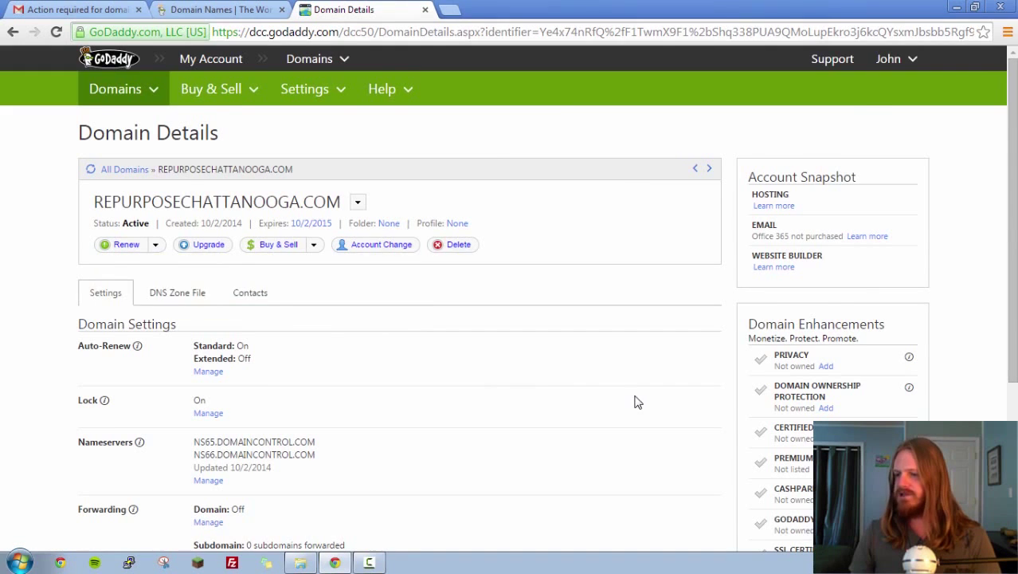
{"action": "scroll", "coordinate": [630, 397], "scroll_direction": "down", "scroll_amount": 3}
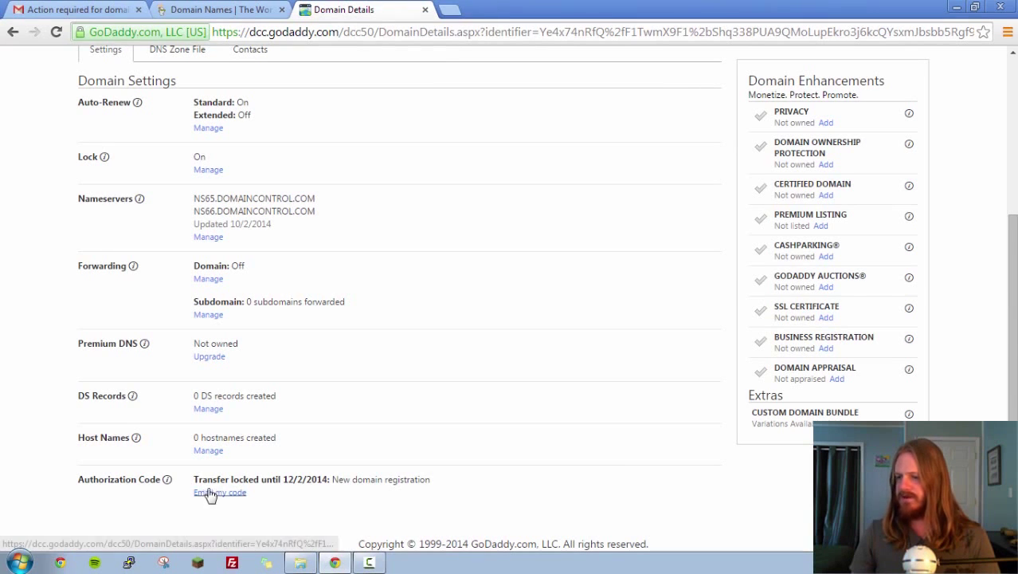
{"action": "scroll", "coordinate": [556, 478], "scroll_direction": "up", "scroll_amount": 2}
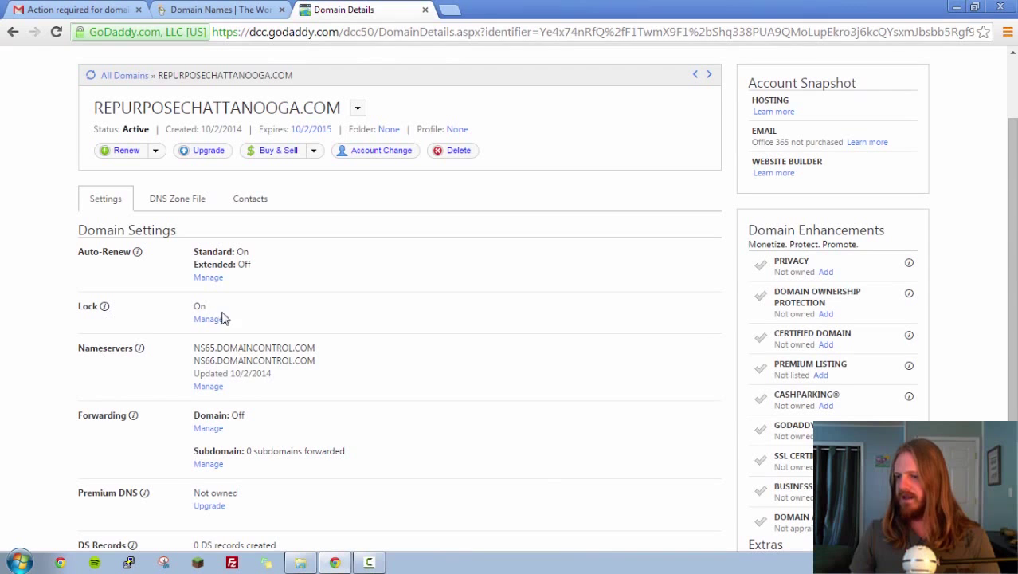
{"action": "scroll", "coordinate": [404, 326], "scroll_direction": "down", "scroll_amount": 2}
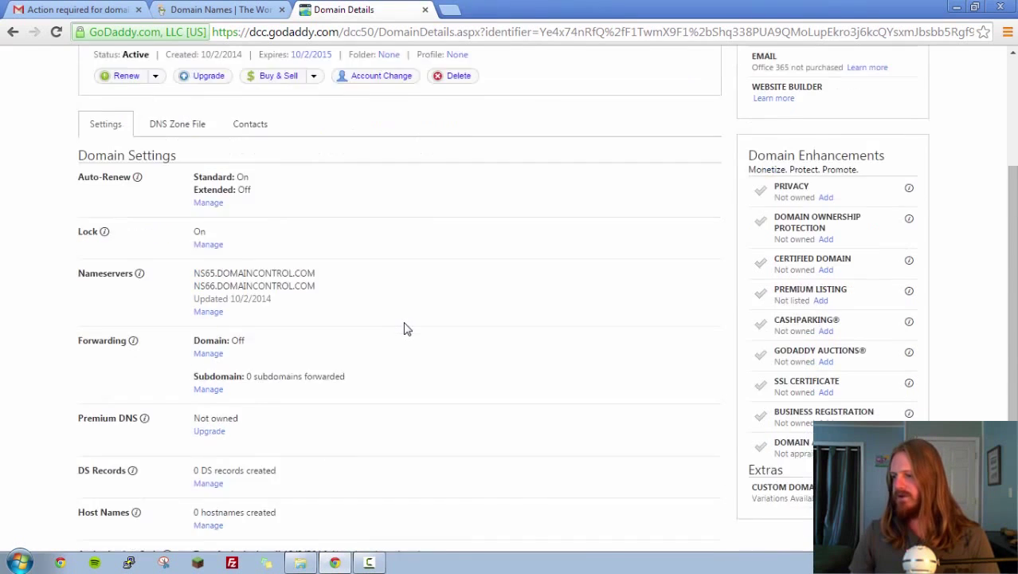
{"action": "scroll", "coordinate": [404, 326], "scroll_direction": "up", "scroll_amount": 3}
{"action": "scroll", "coordinate": [405, 330], "scroll_direction": "up", "scroll_amount": 1}
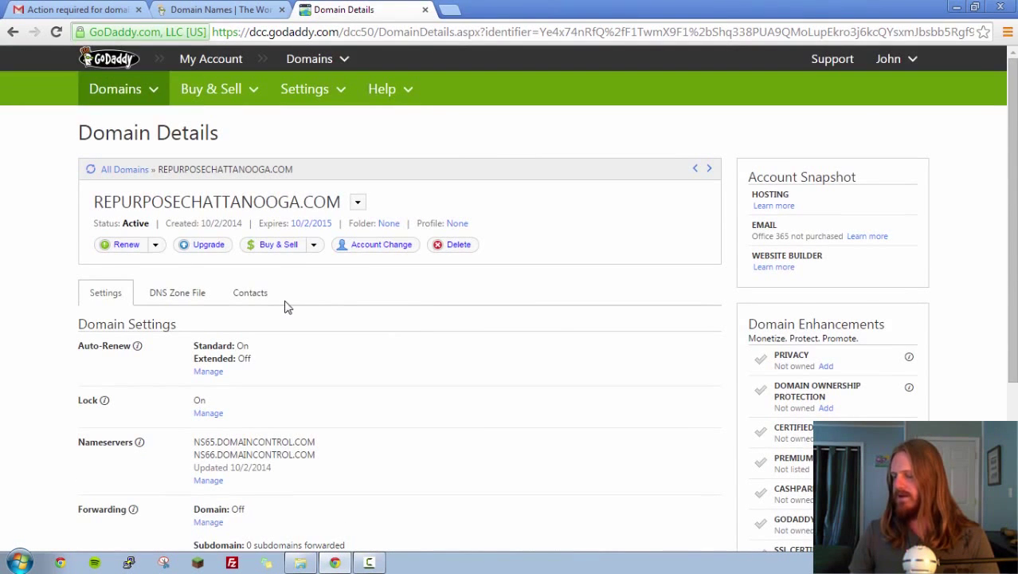